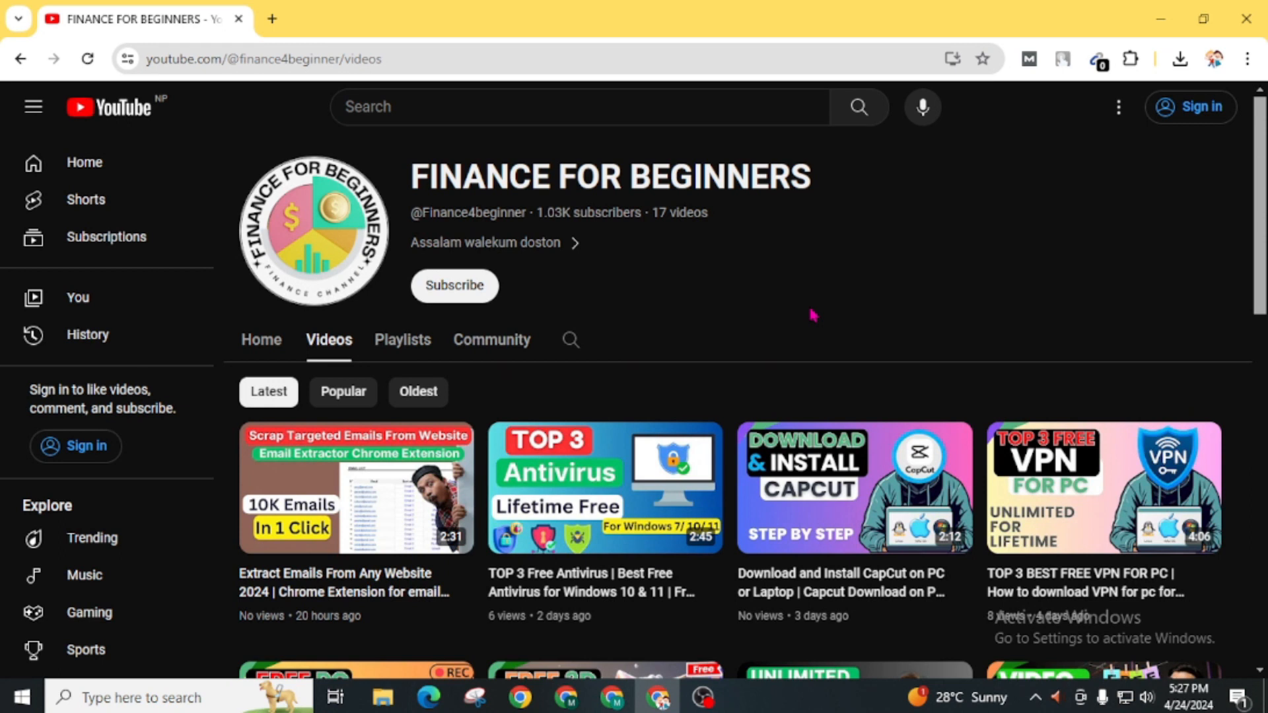
- Open a new blank browser tab beside the Finance For Beginners YouTube tab
click(272, 18)
- Rerun the recent Google search 'infinityfree' and open the InfinityFree: Free Web Hosting result
click(427, 405)
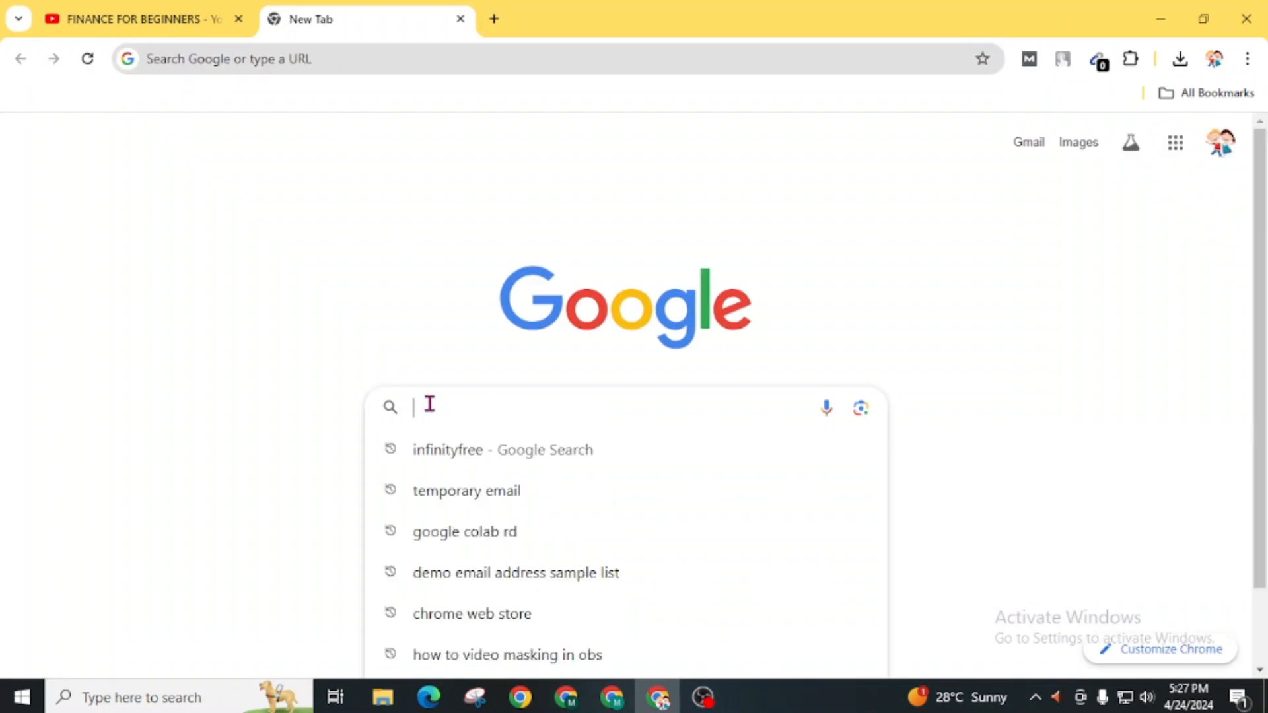
click(430, 455)
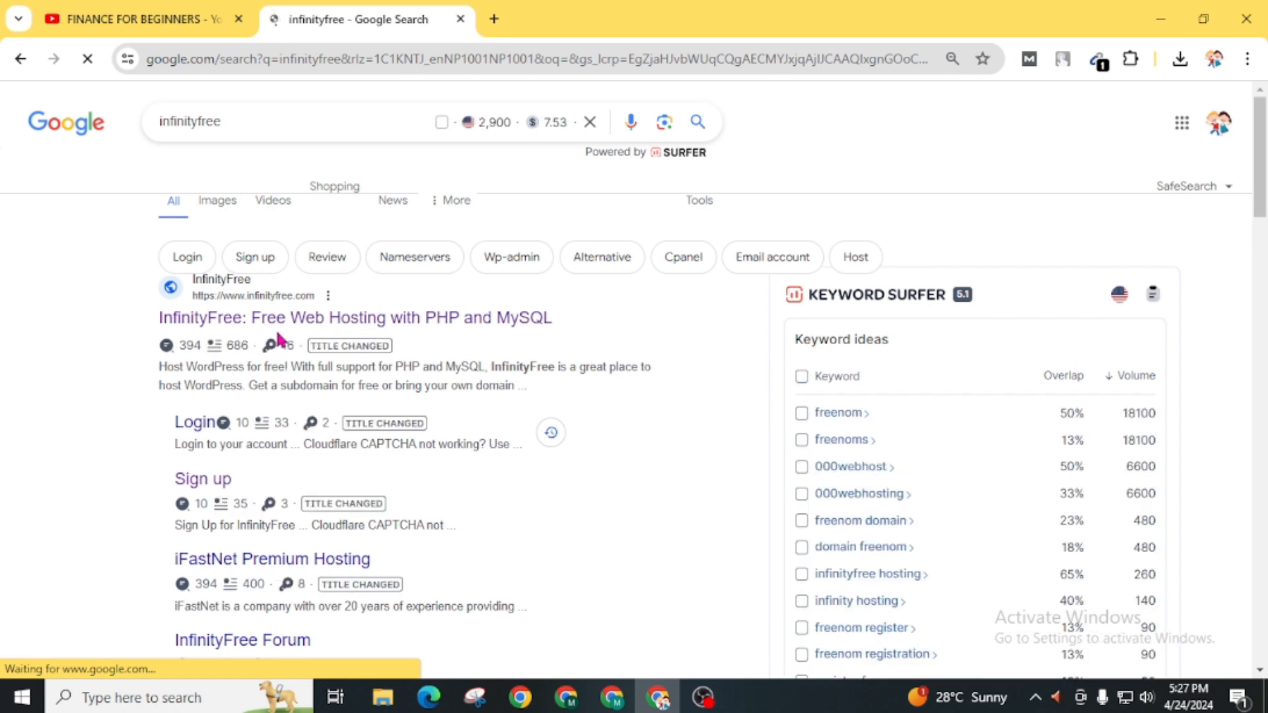
click(316, 320)
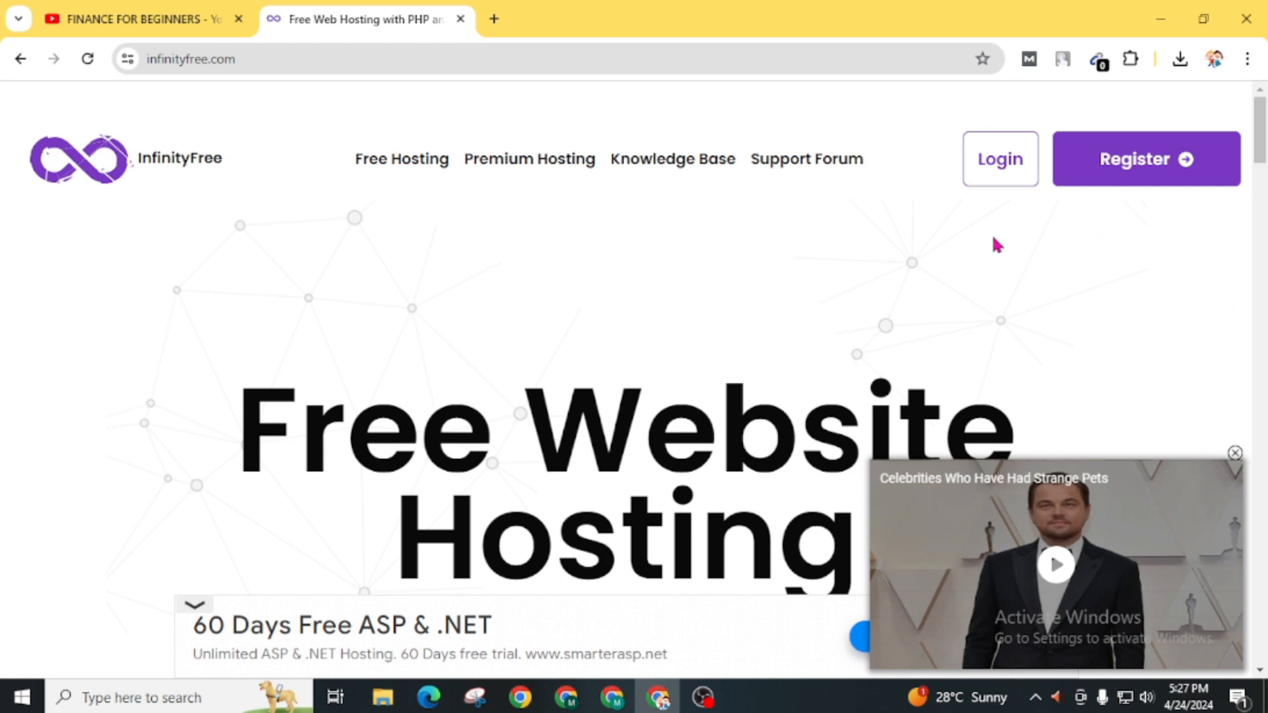
- Log in to the InfinityFree hosting accounts dashboard
click(998, 188)
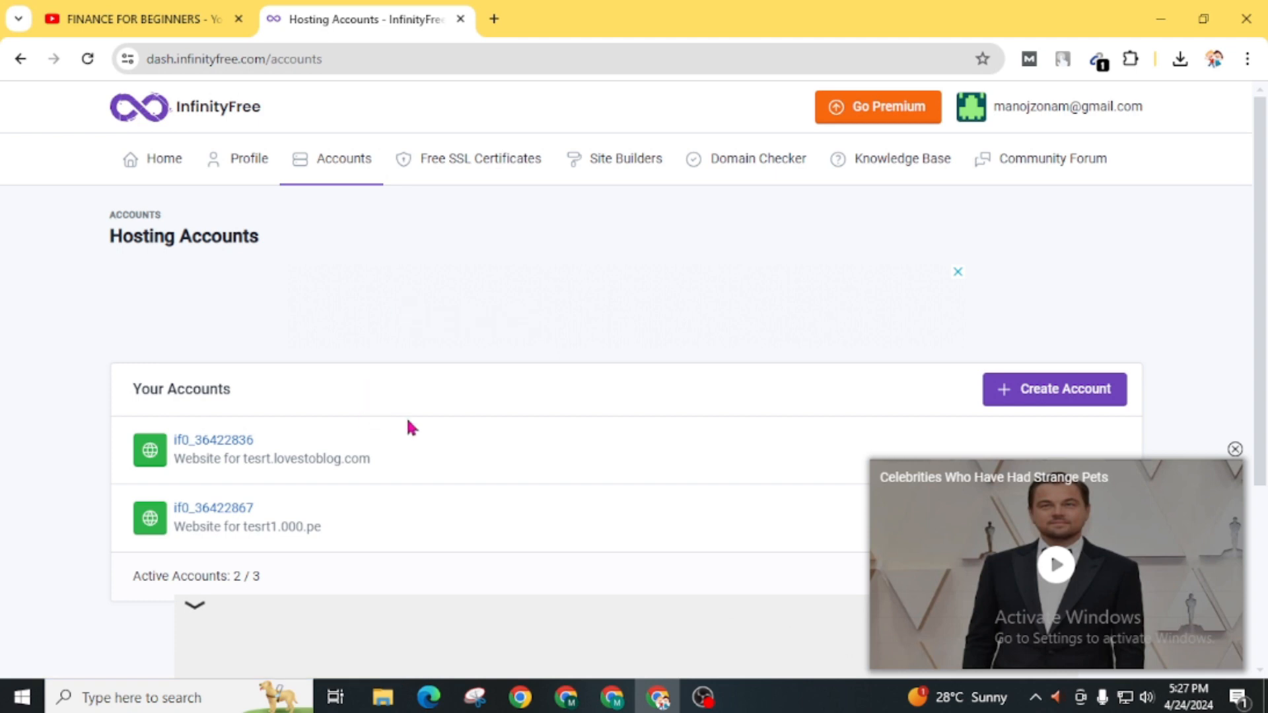
scroll(404, 444, down, 3)
scroll(402, 444, up, 2)
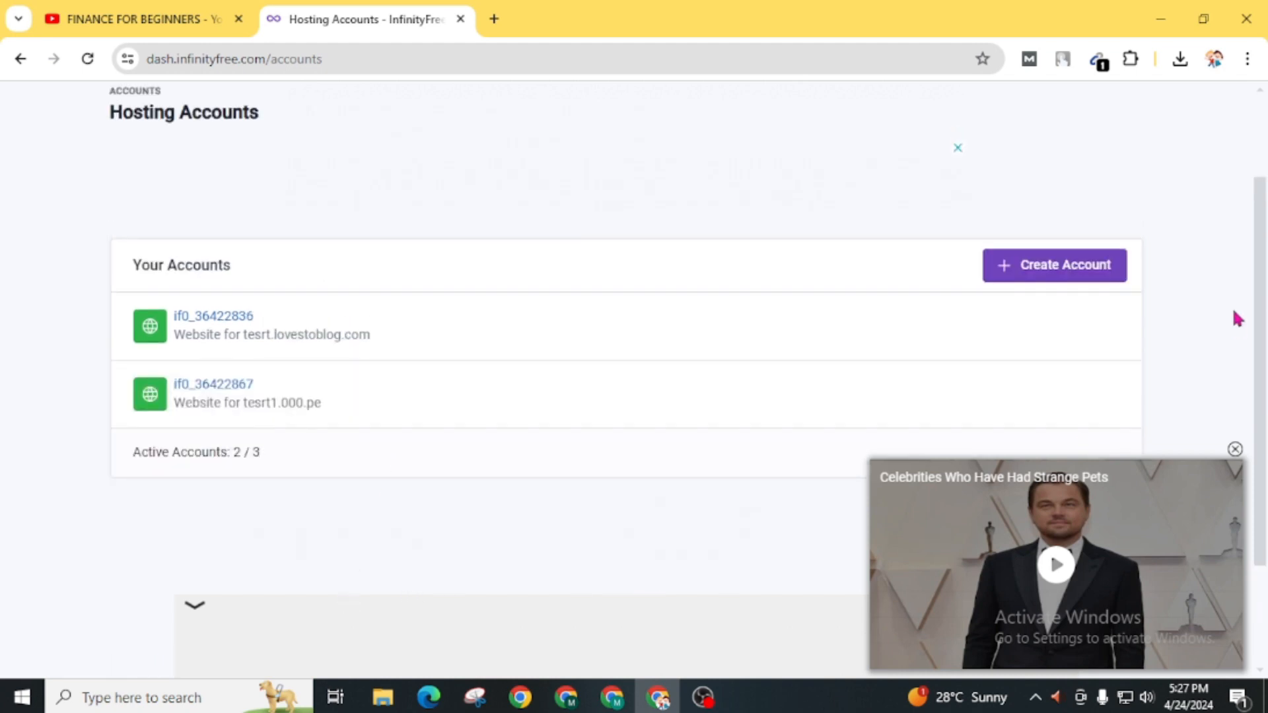
- Start creating a new hosting account and scroll to the hosting plan cards
click(1050, 281)
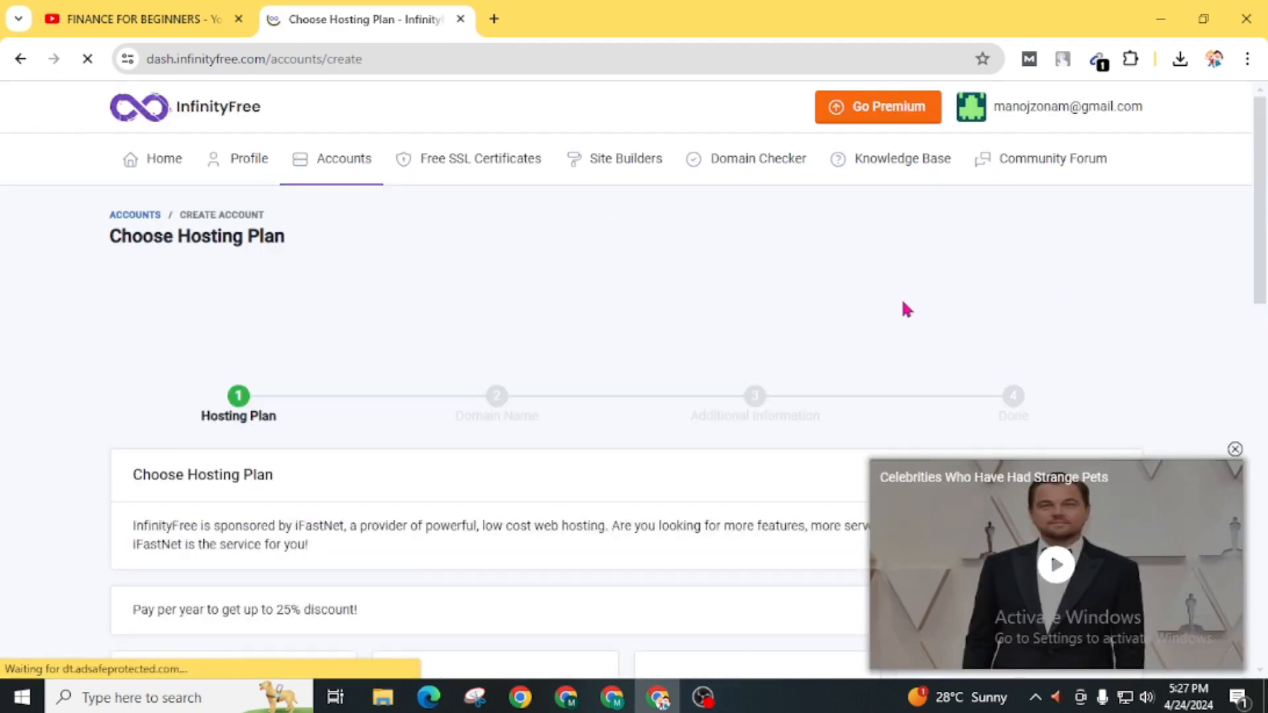
scroll(750, 504, down, 3)
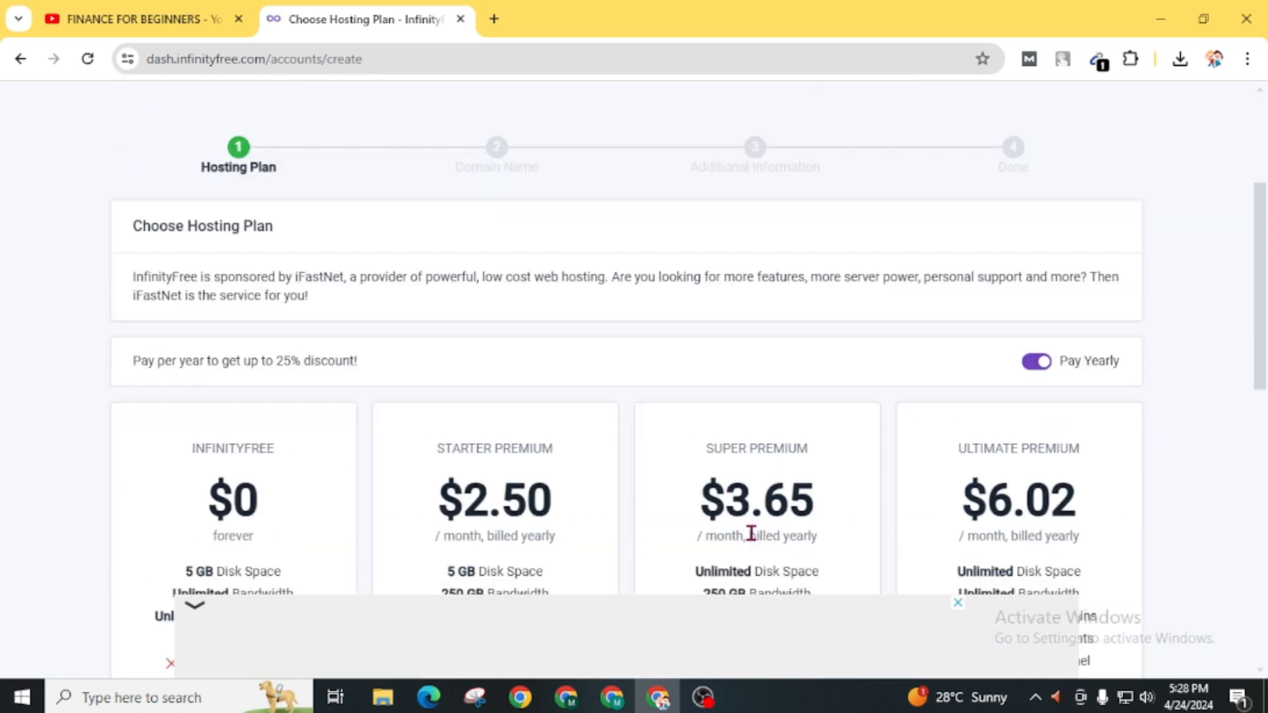
scroll(996, 498, down, 3)
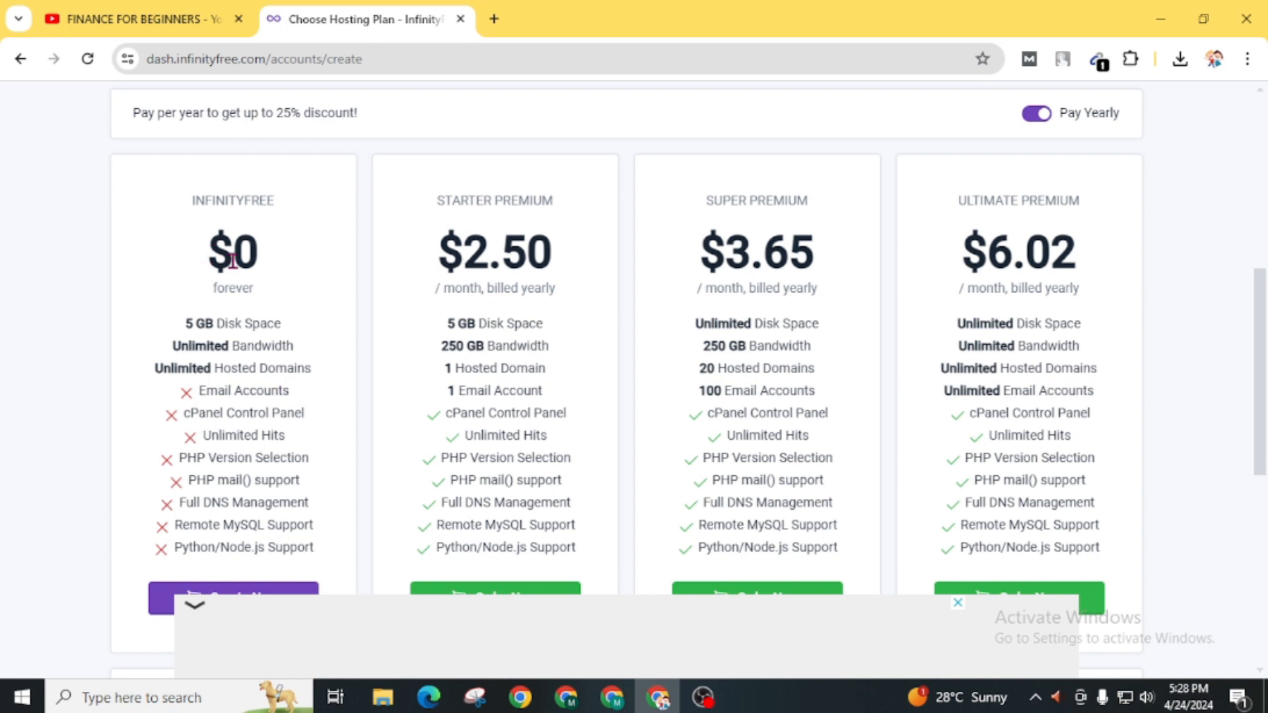
scroll(185, 363, down, 2)
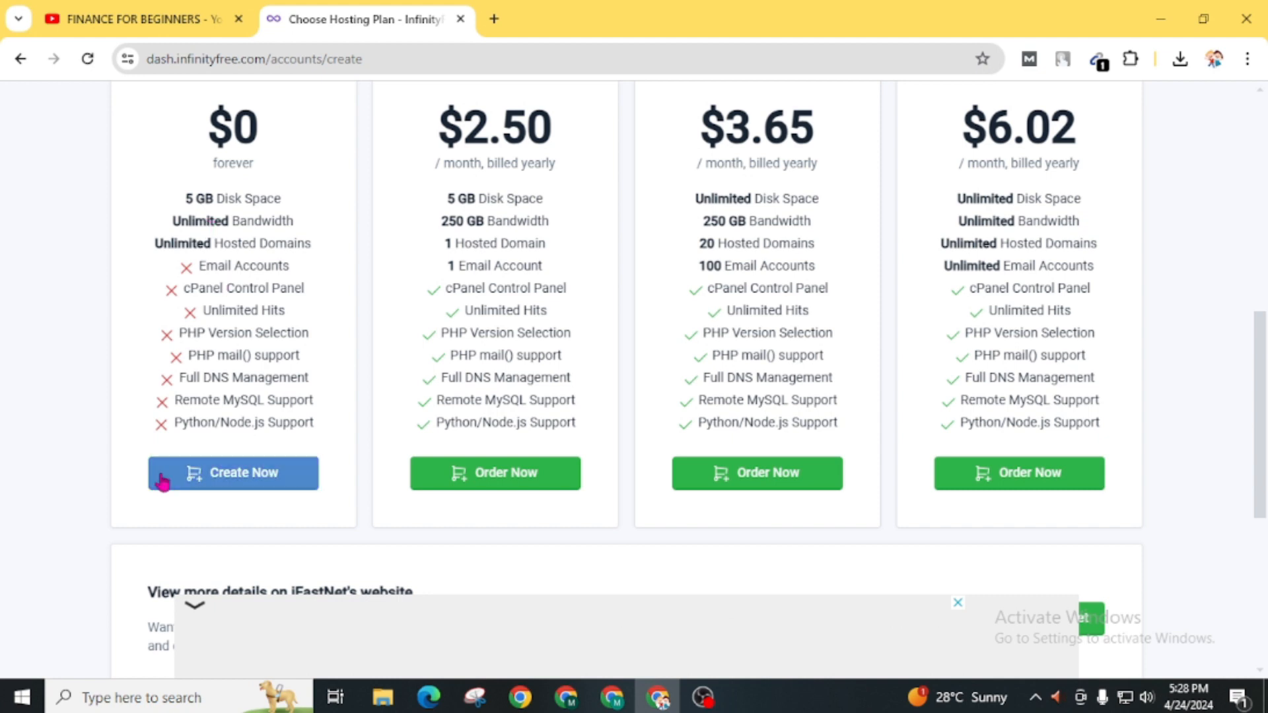
- Choose the free $0 plan and keep the free subdomain option rather than a custom domain
click(194, 473)
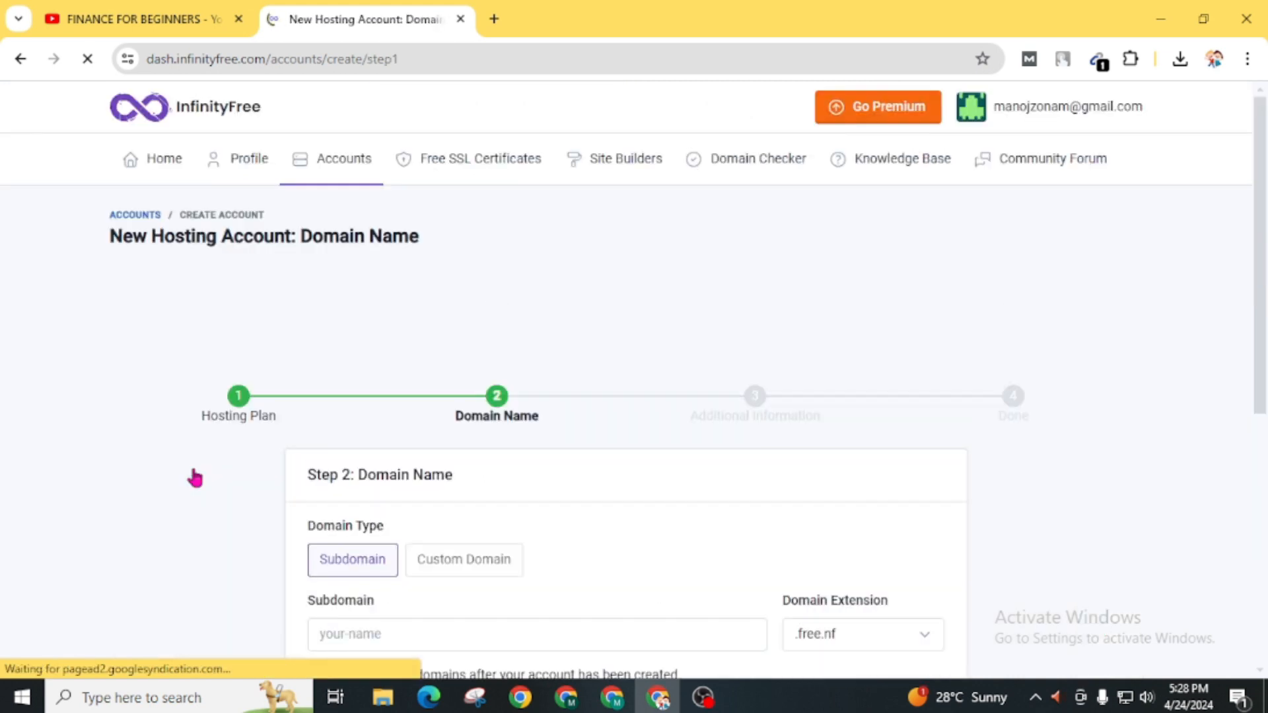
scroll(195, 476, down, 2)
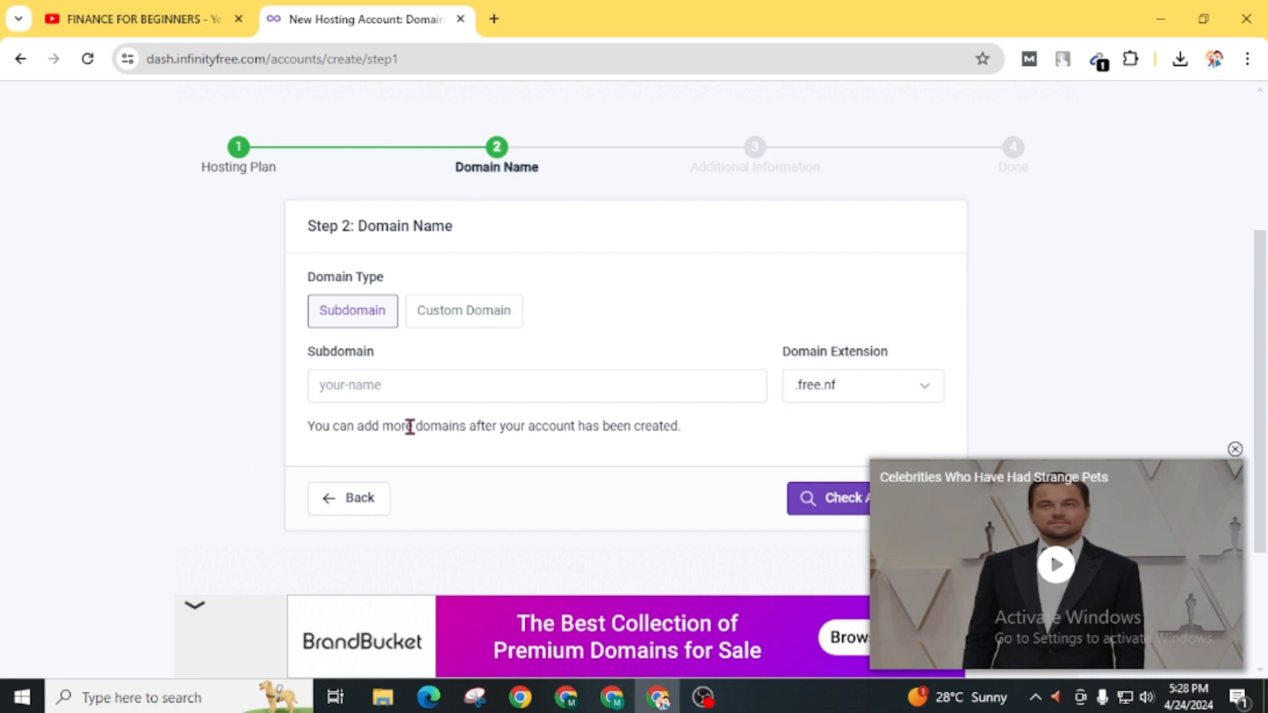
click(479, 326)
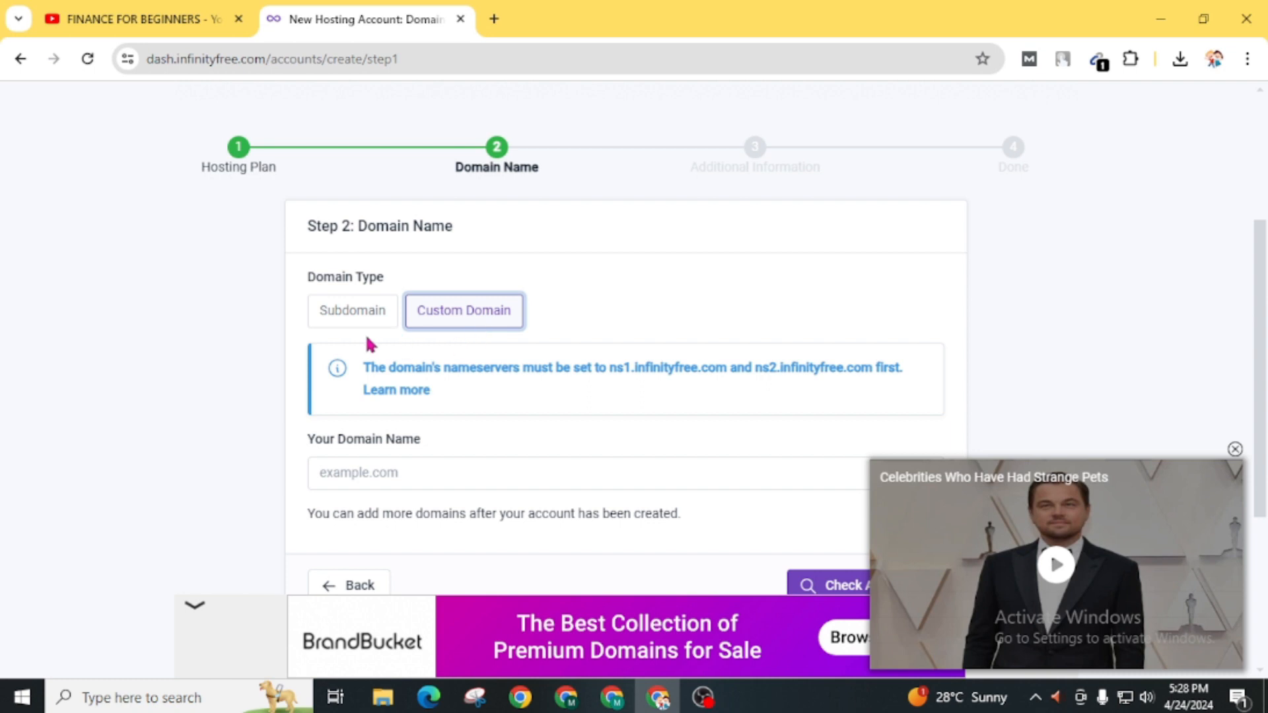
click(346, 327)
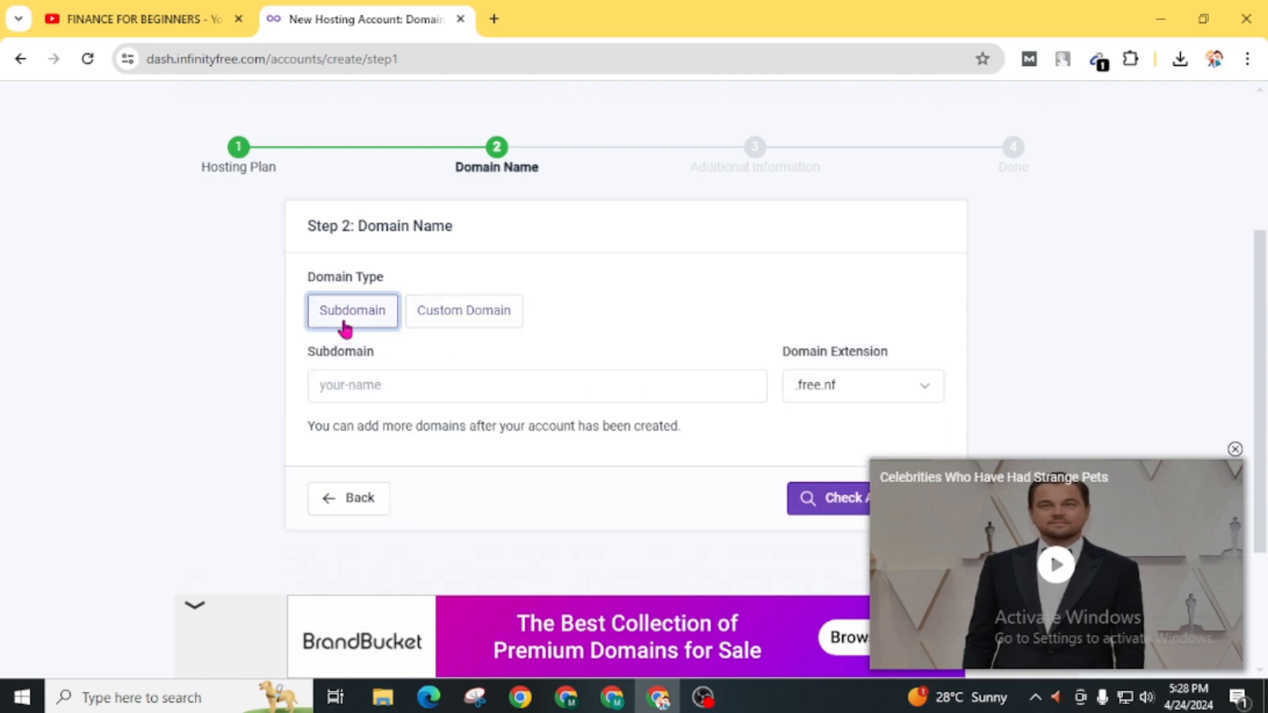
- Enter subdomain 'tesrt' with the .rf.gd extension and check its availability
click(353, 398)
text(tesrt1)
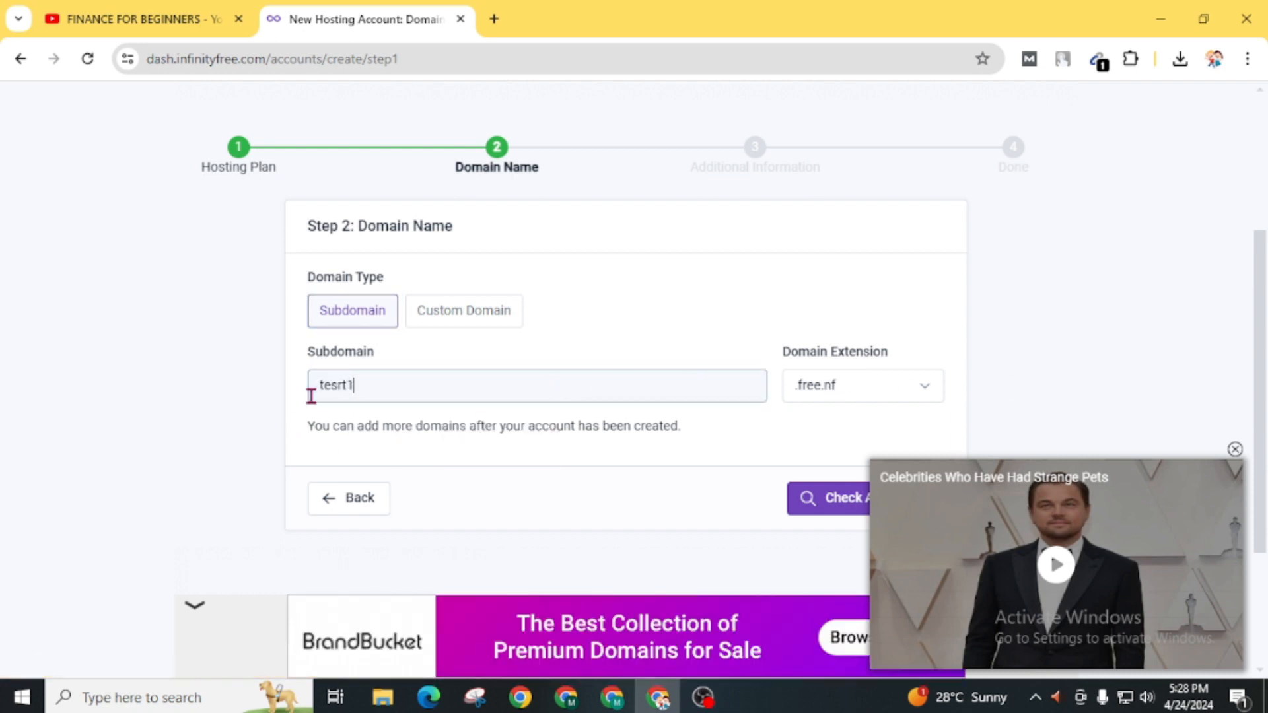
key(BackSpace)
click(830, 388)
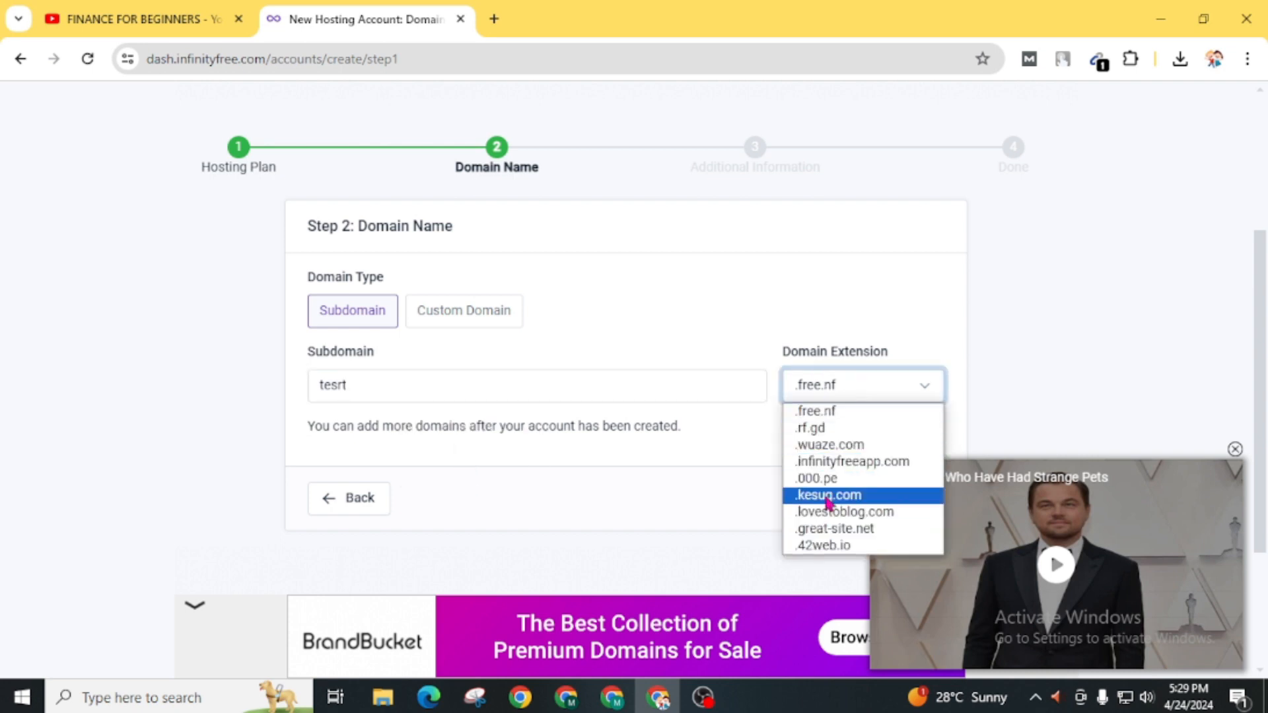
click(811, 428)
scroll(626, 524, down, 2)
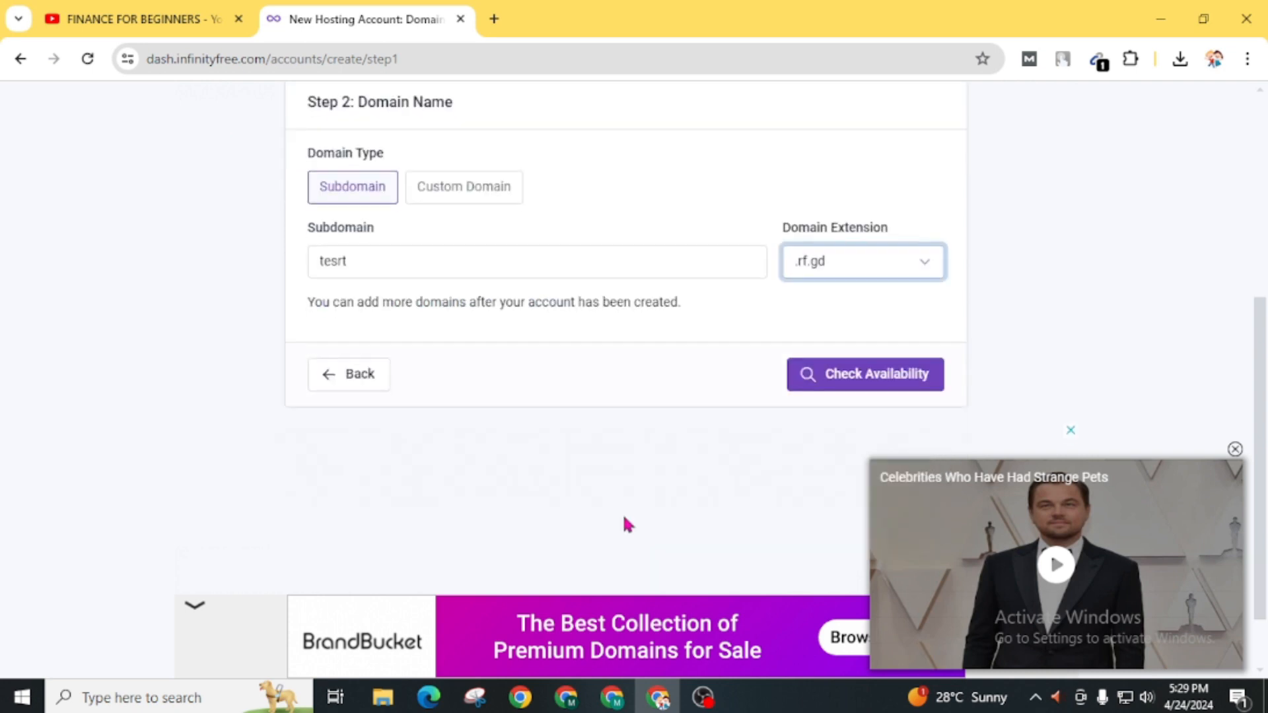
click(839, 381)
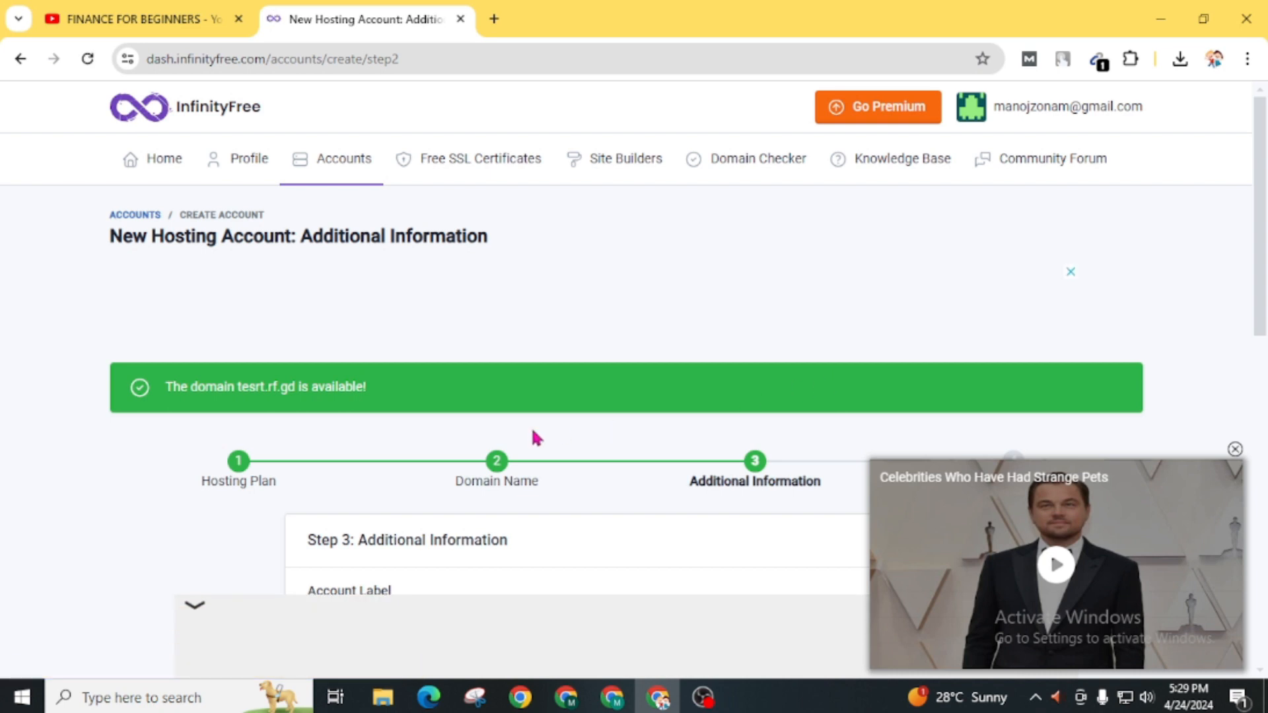
- Scroll to the account details and select the existing account password to replace it
scroll(533, 436, down, 3)
scroll(534, 432, down, 2)
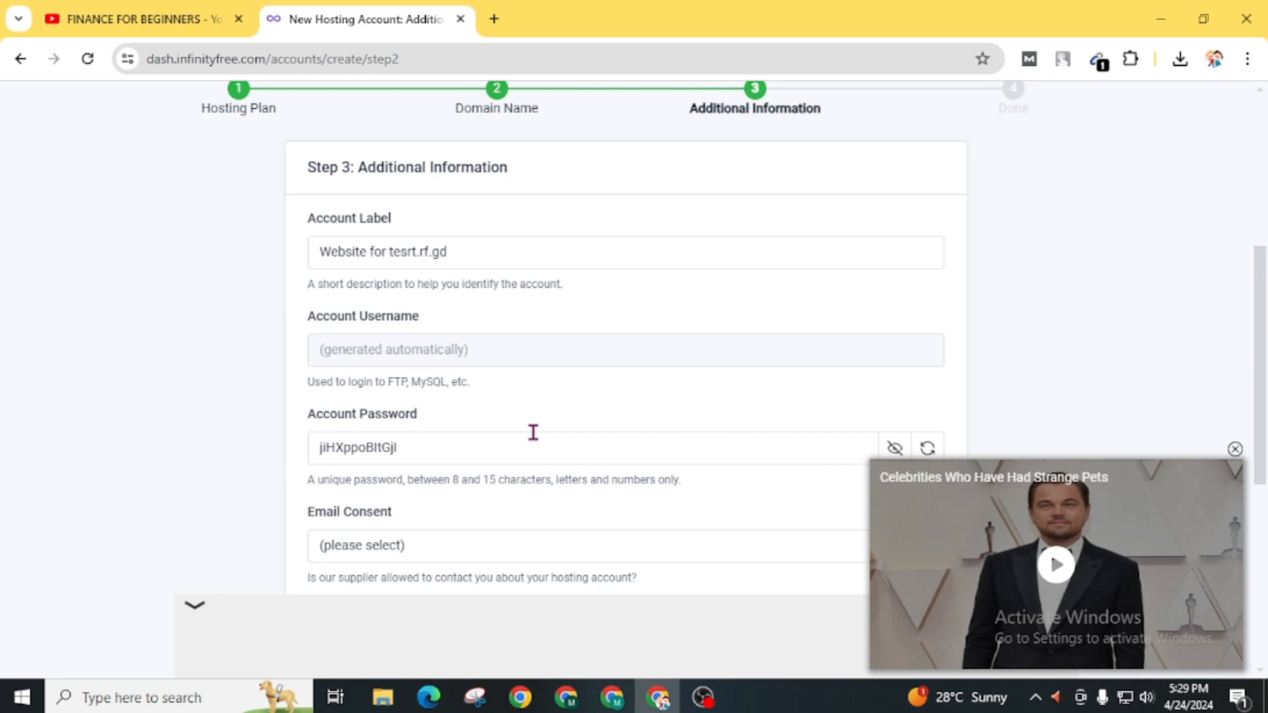
scroll(533, 433, down, 2)
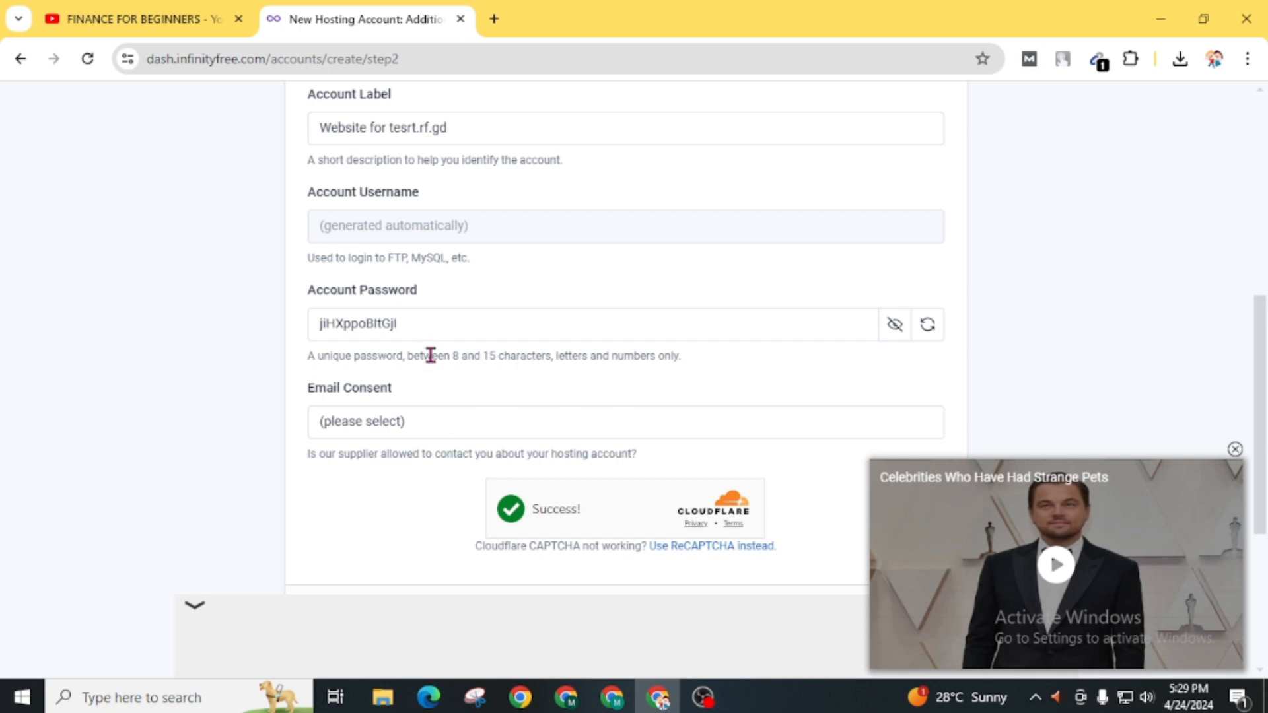
drag(435, 337, 291, 350)
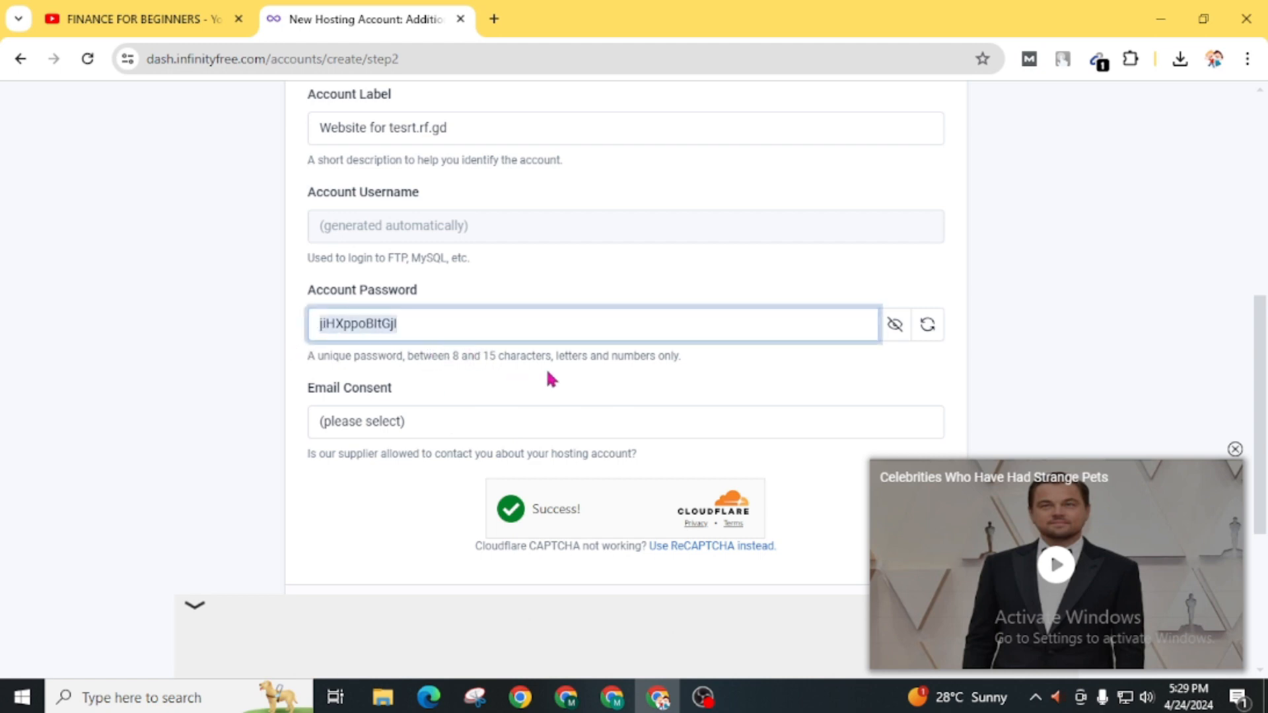
- Set Email Consent to I Approve, create the account, and open its control panel
scroll(543, 363, down, 3)
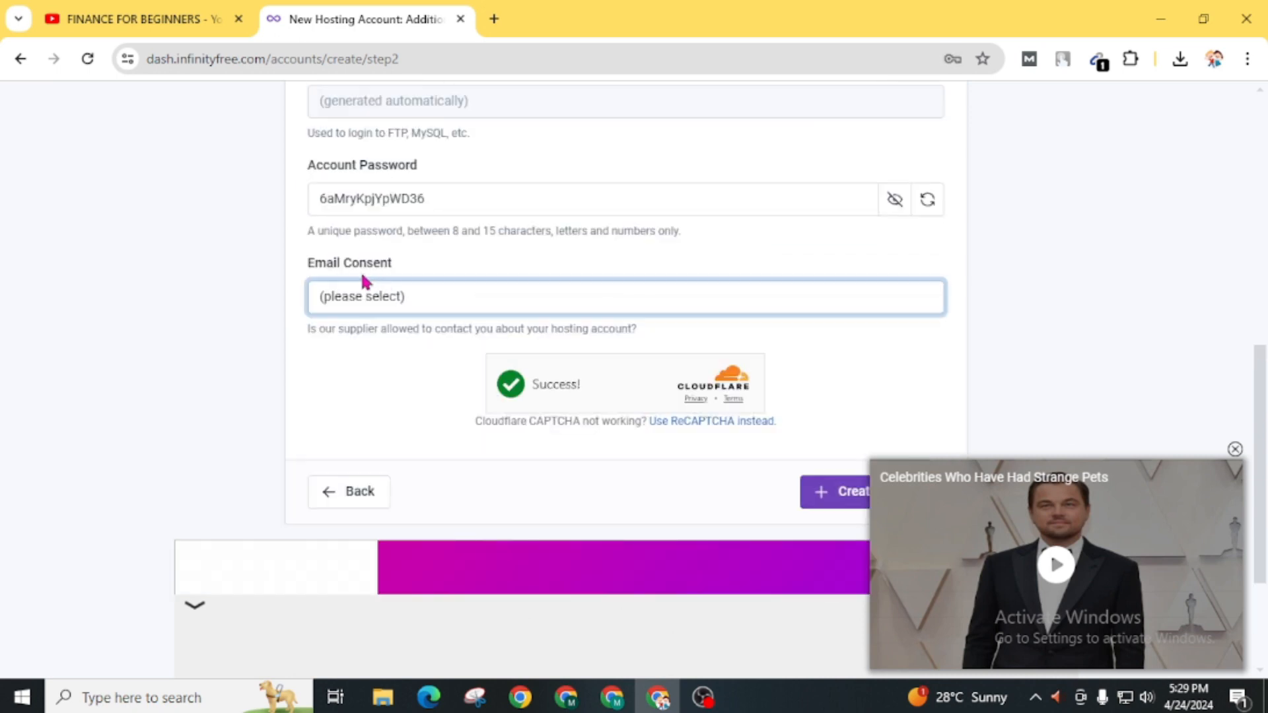
click(405, 297)
click(357, 338)
scroll(827, 467, down, 2)
click(856, 374)
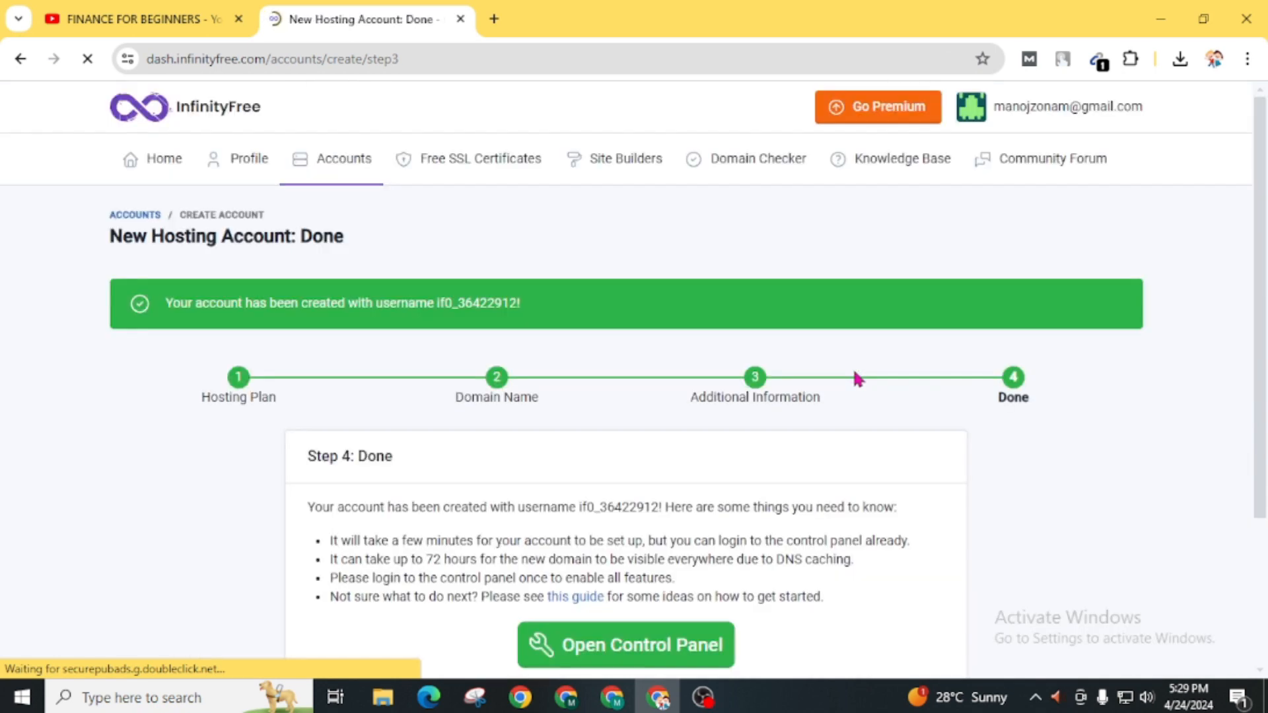
scroll(1068, 371, down, 4)
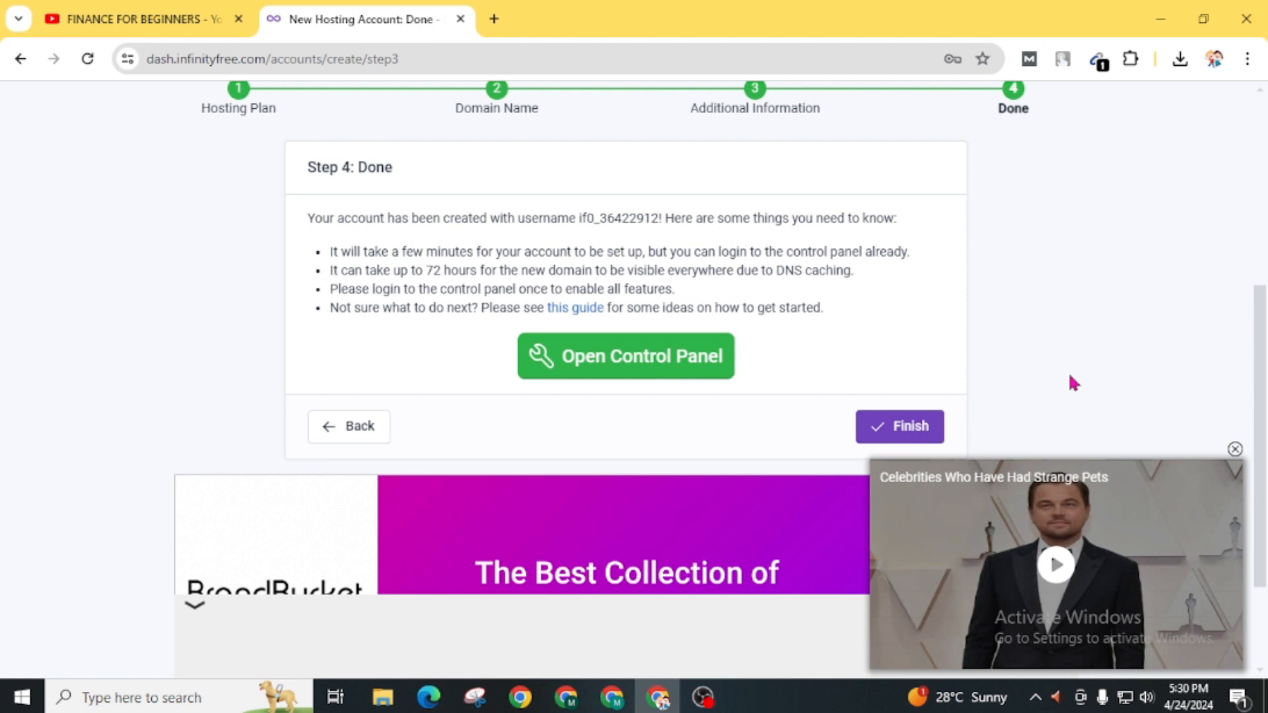
click(602, 361)
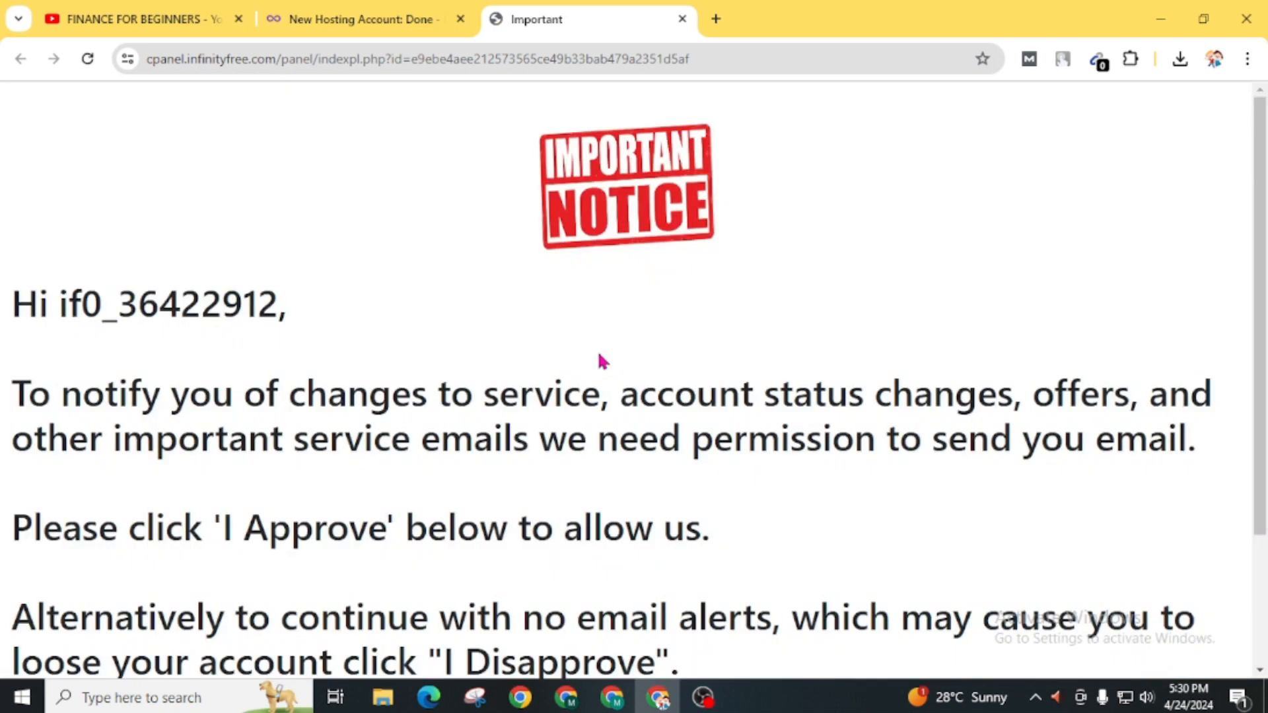
- Approve receiving service emails on the control panel's Important Notice
scroll(600, 362, down, 3)
click(605, 563)
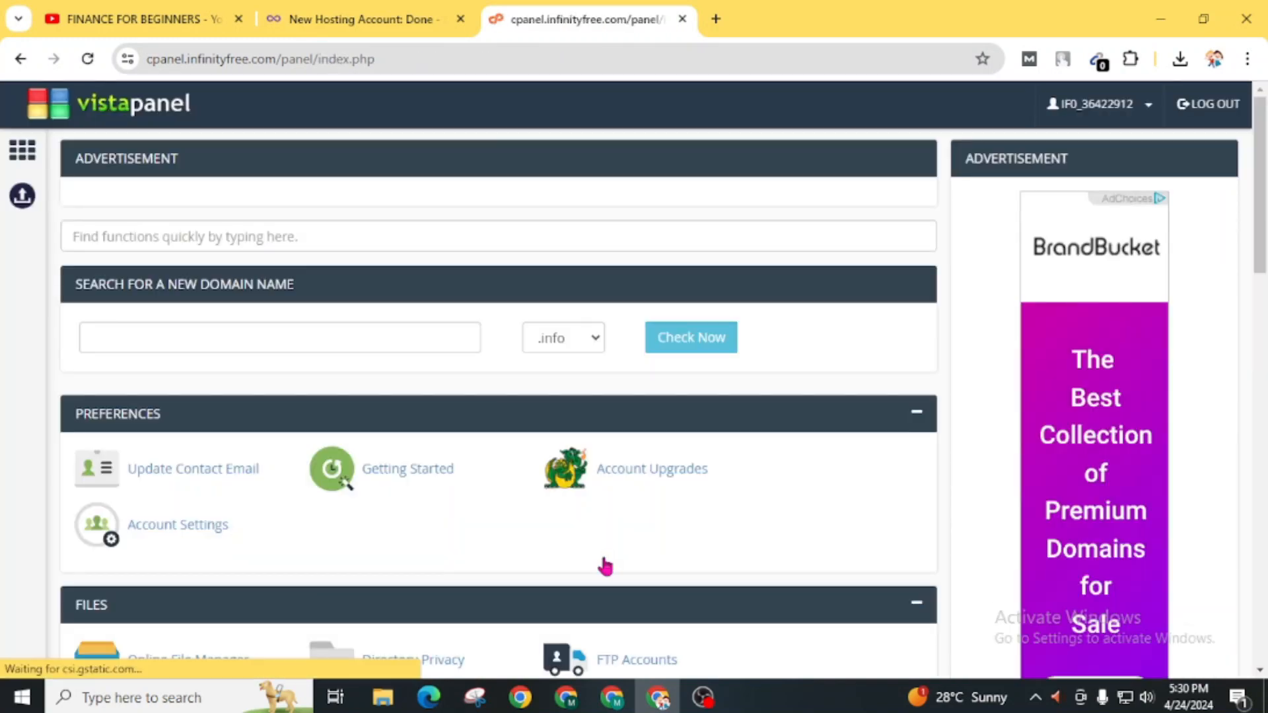
scroll(605, 566, down, 5)
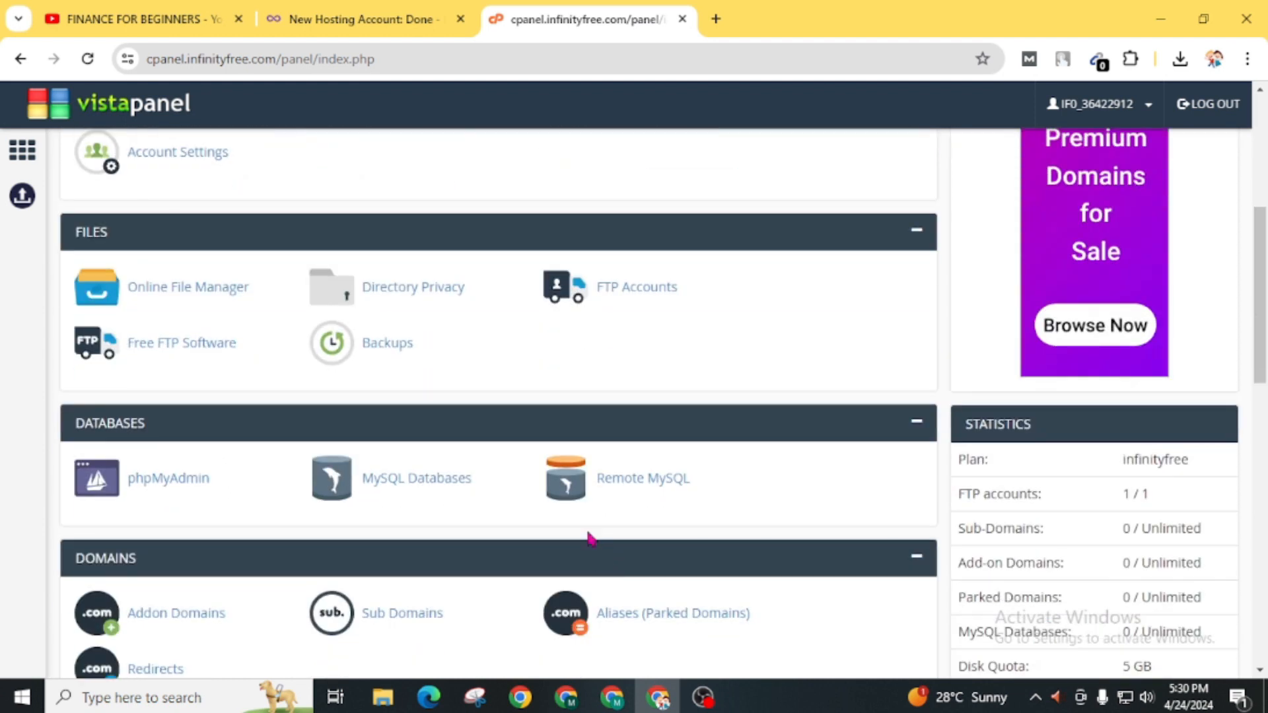
scroll(589, 537, down, 3)
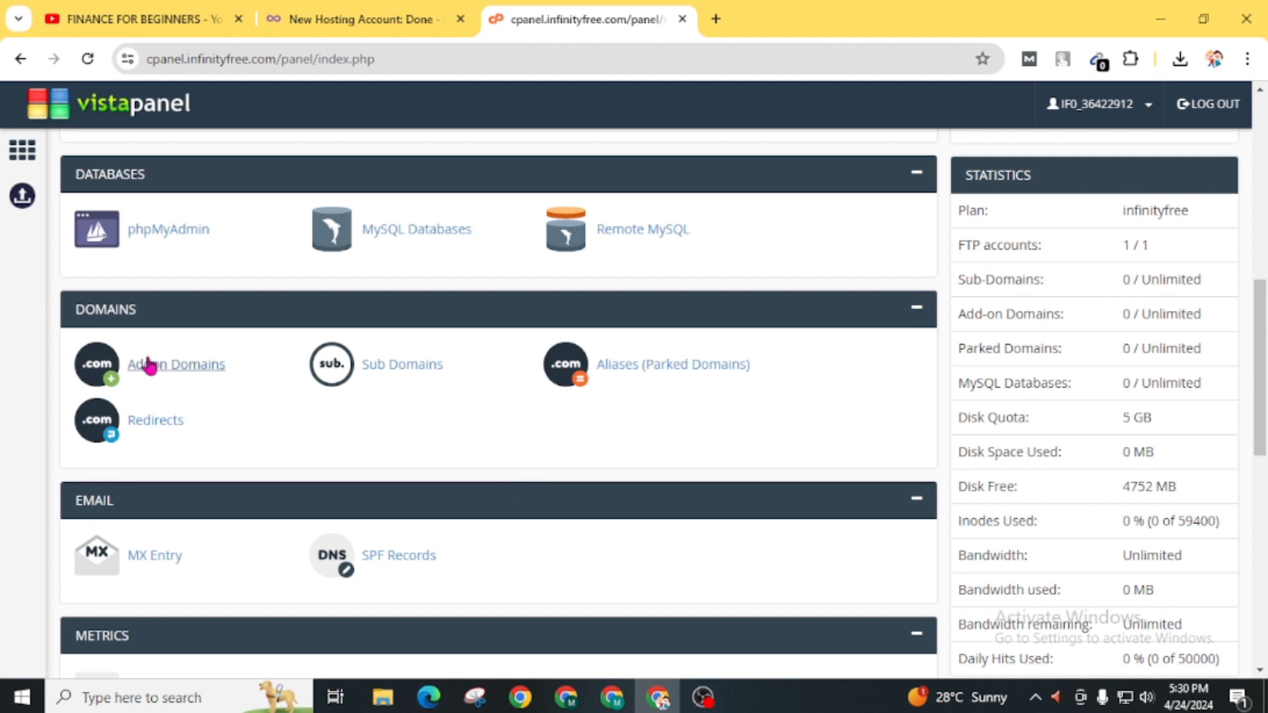
- Visit the Addon Domains page, return to the control panel home, and scroll to Software
click(145, 365)
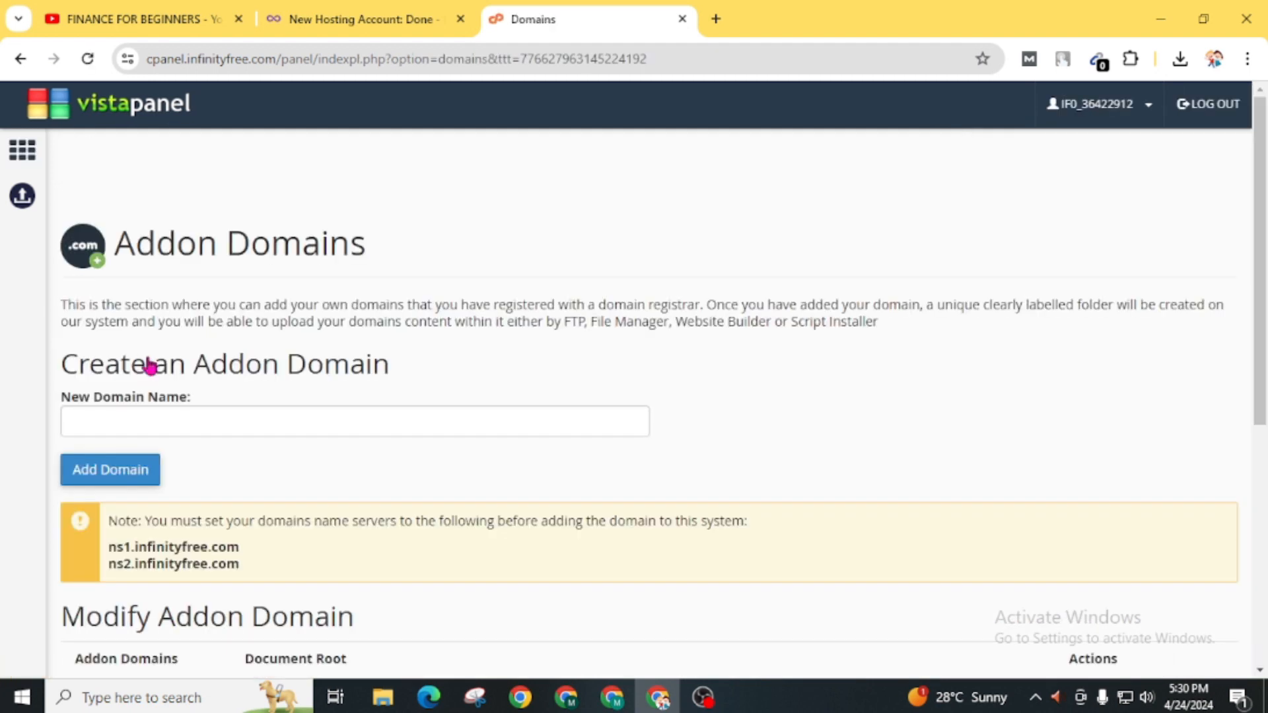
click(19, 59)
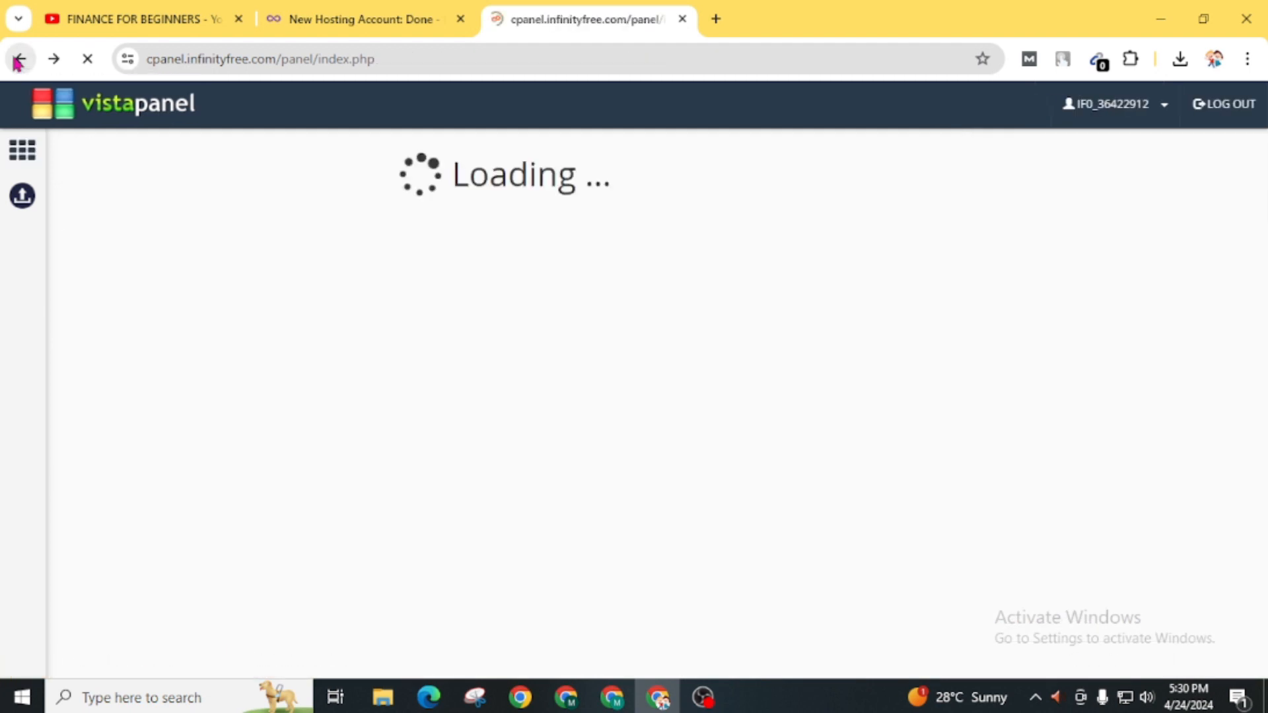
scroll(385, 402, down, 5)
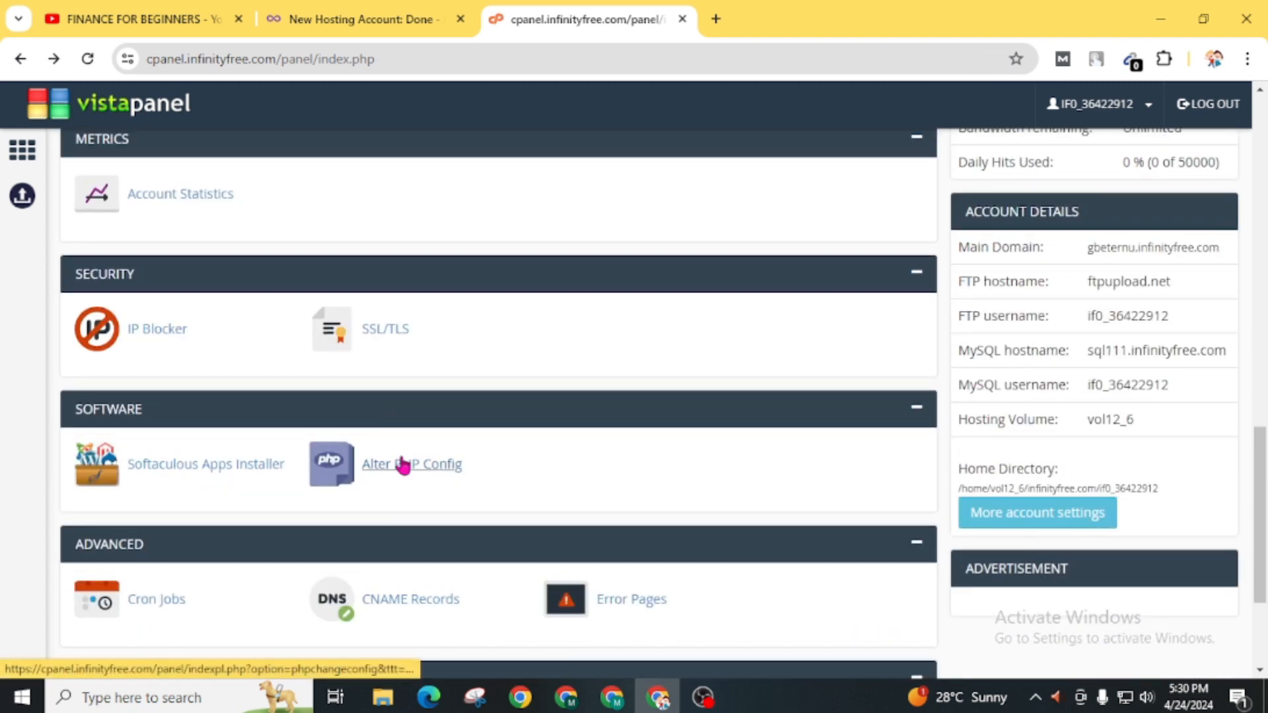
click(174, 476)
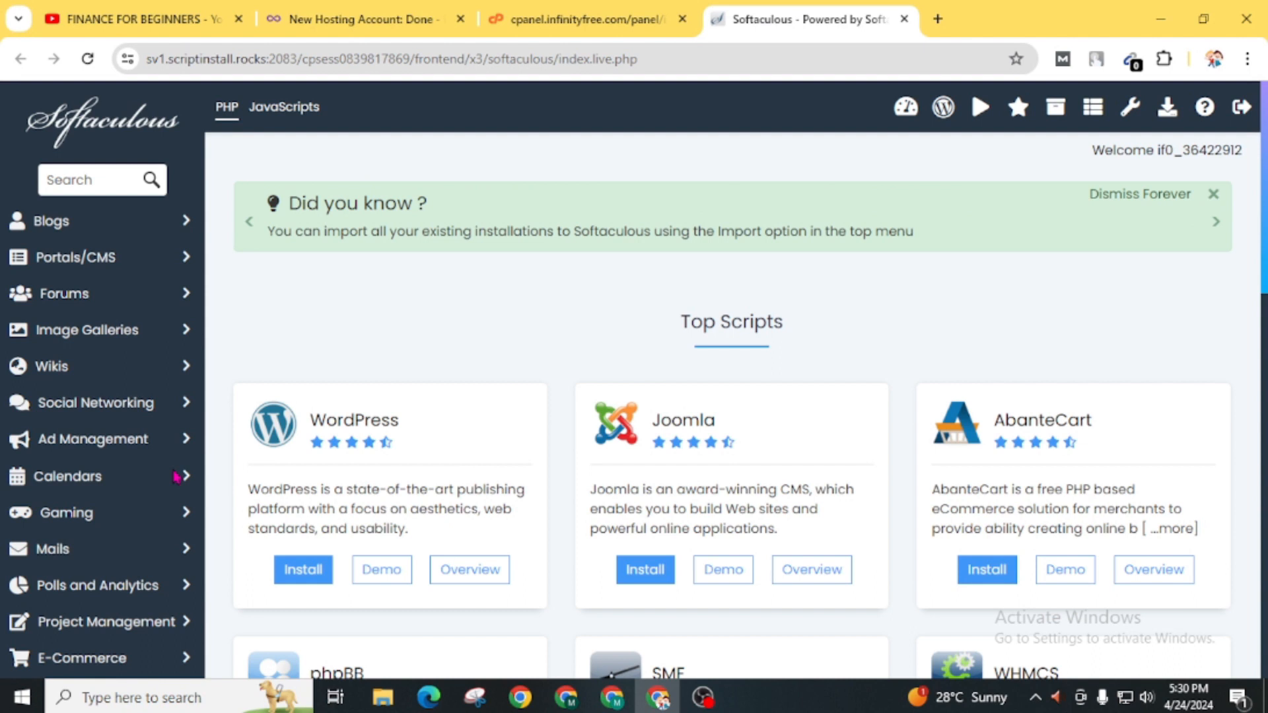
scroll(174, 475, down, 15)
scroll(502, 575, up, 15)
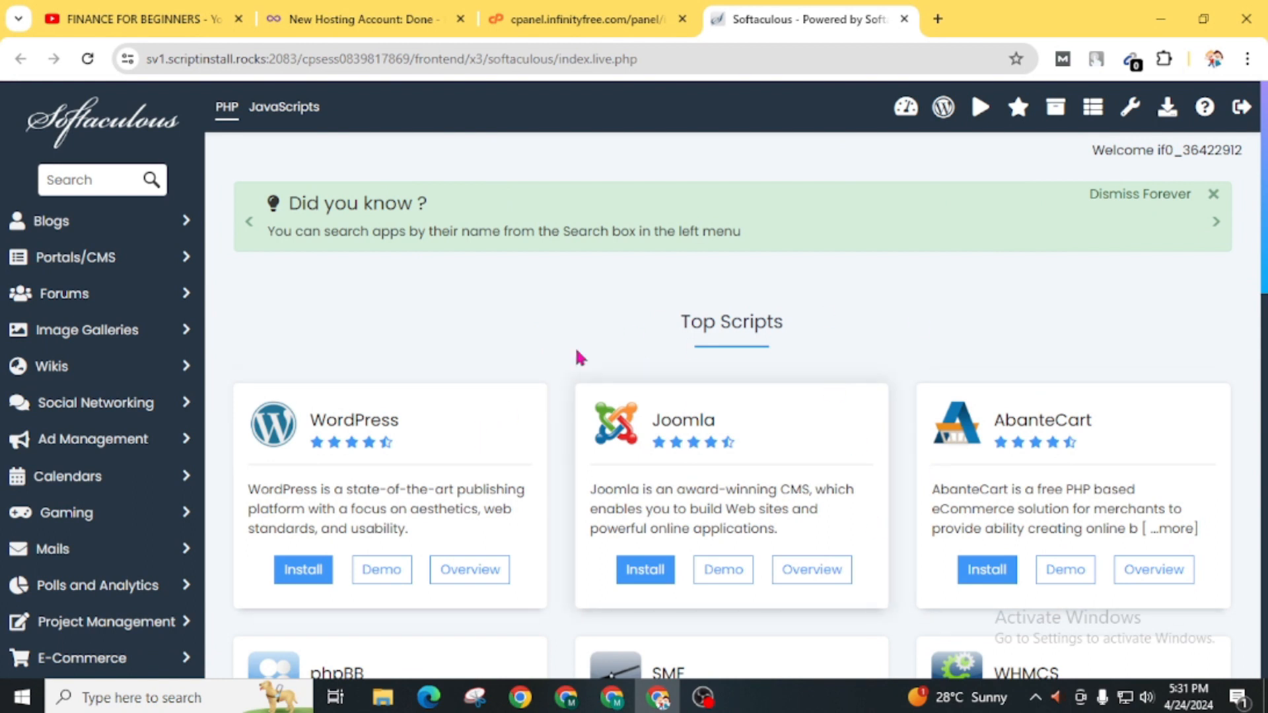
click(291, 575)
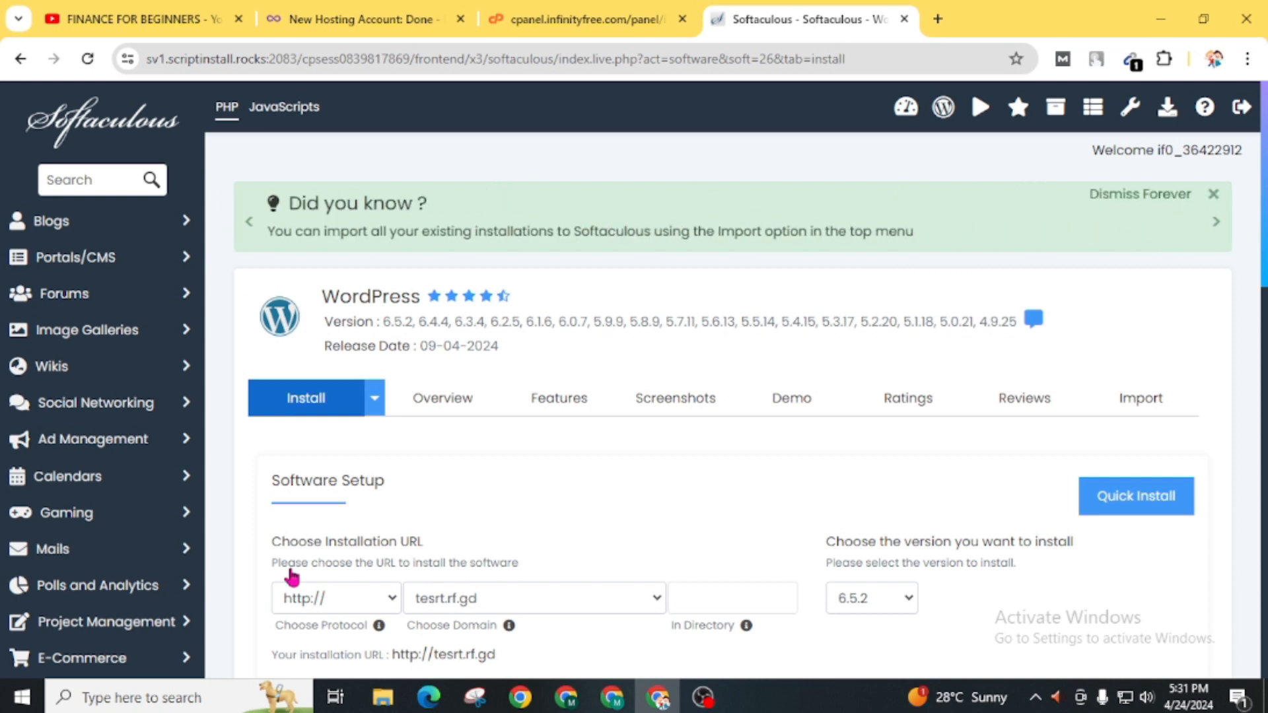
- Switch back to the FINANCE FOR BEGINNERS YouTube tab
click(116, 31)
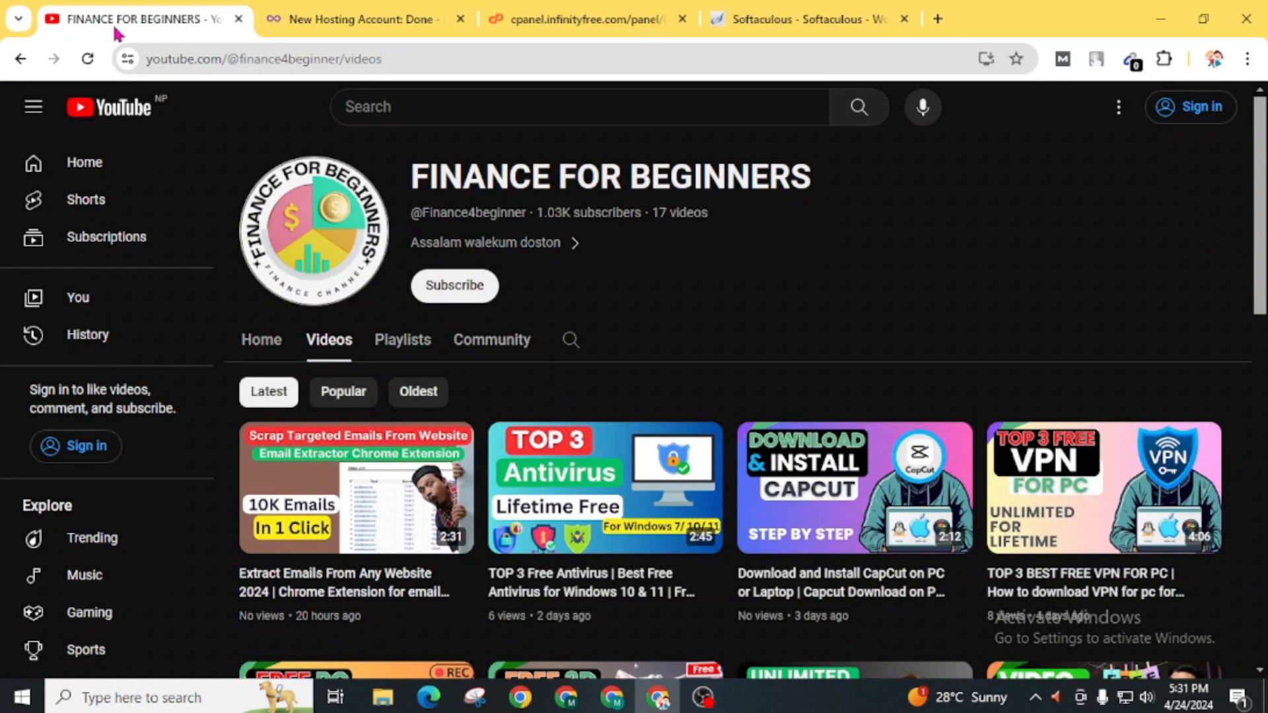